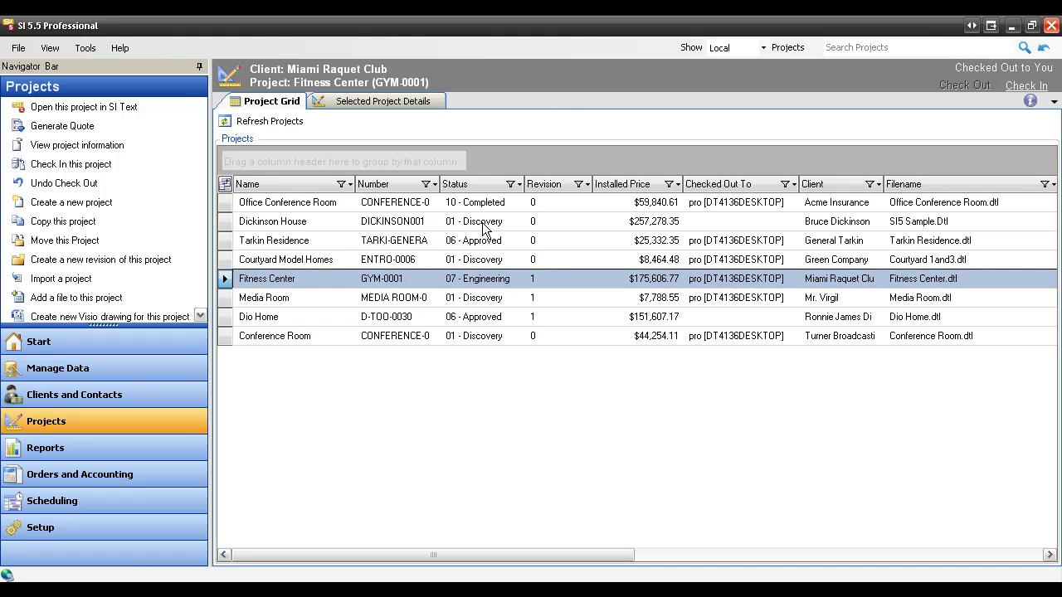
Step: Open revision management for the Fitness Center project and run a comparison of revision 1 against revision 0
left_click(108, 475)
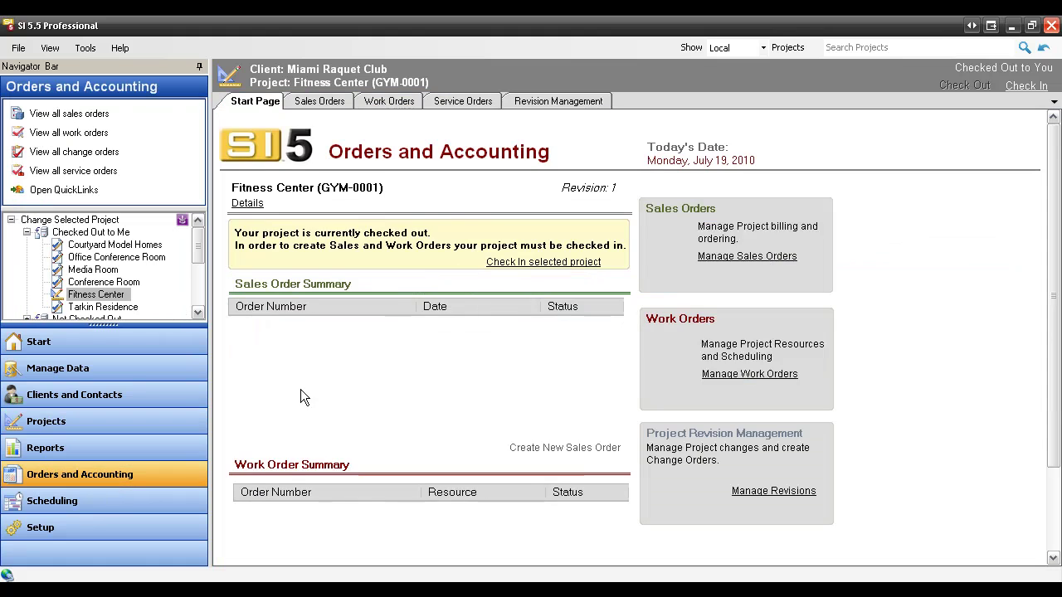
left_click(537, 102)
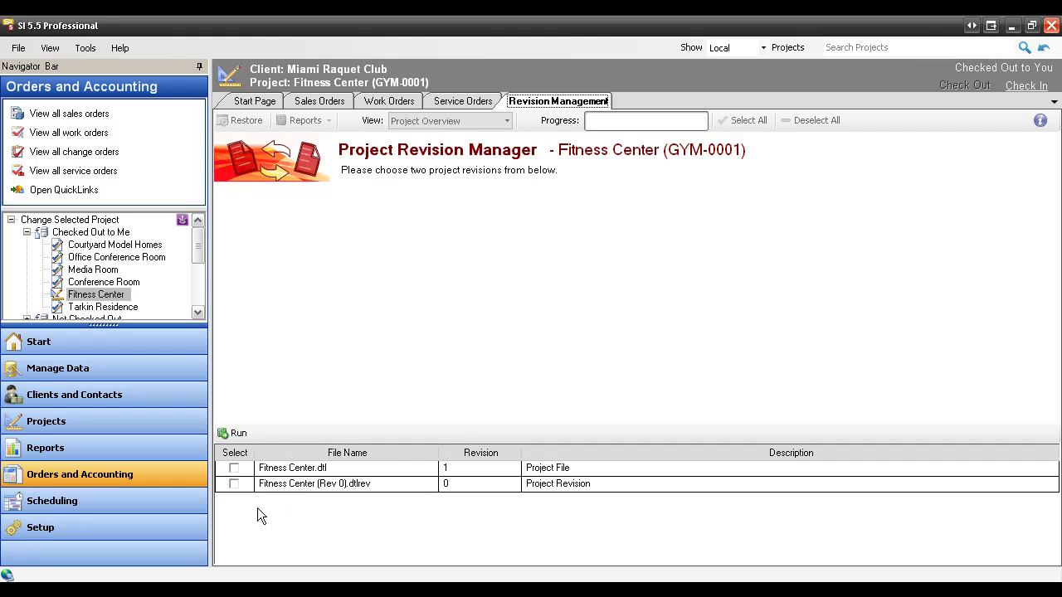
left_click(233, 484)
left_click(234, 467)
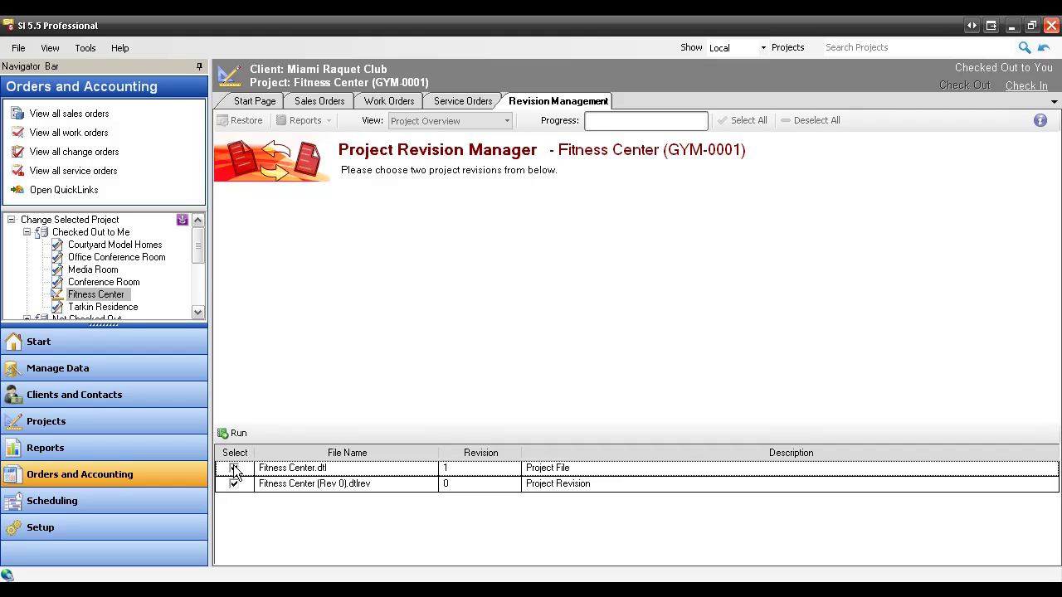
left_click(233, 433)
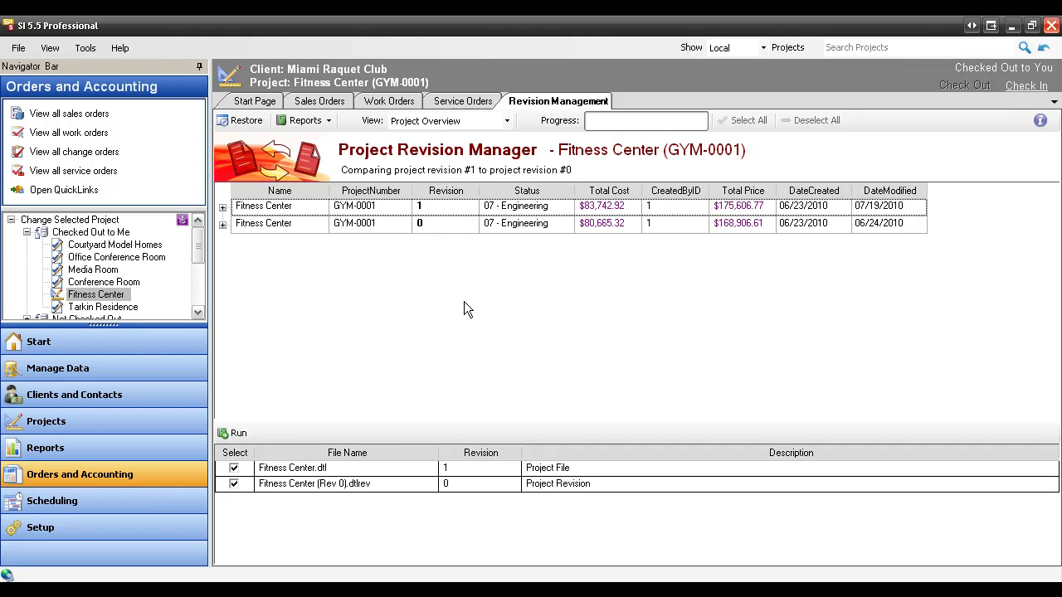
Step: Examine the phase costs and prices of both Fitness Center revisions, then collapse both breakdowns
left_click(222, 207)
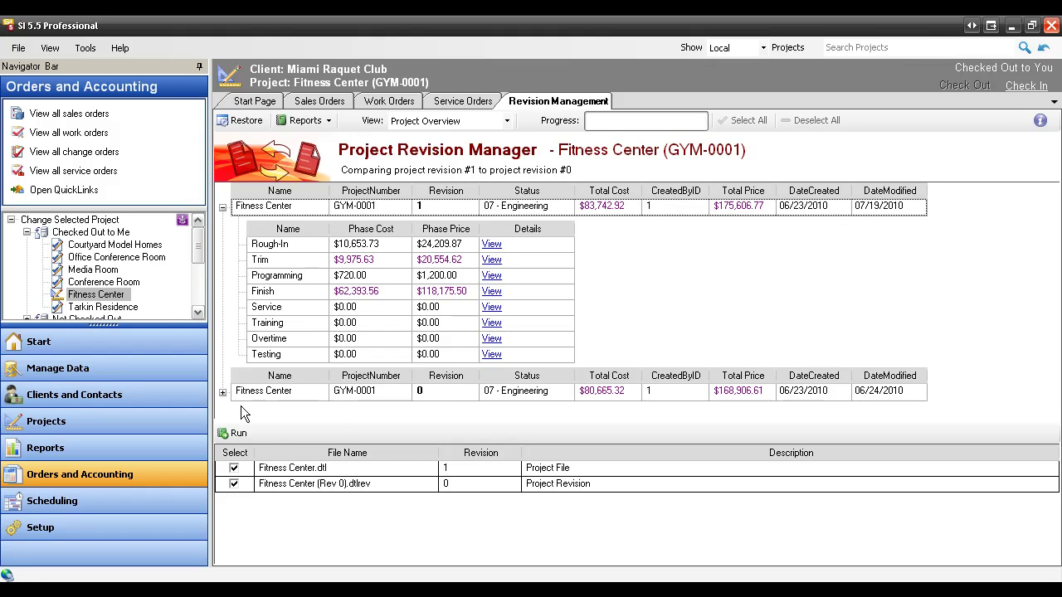
left_click(222, 392)
scroll(757, 350, "down", 3)
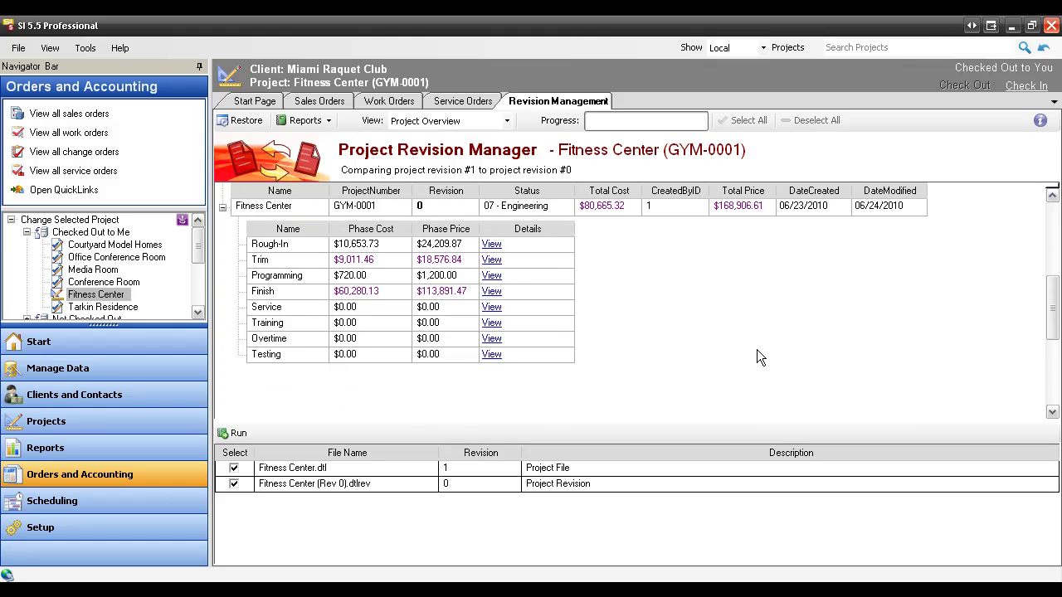
scroll(498, 336, "up", 4)
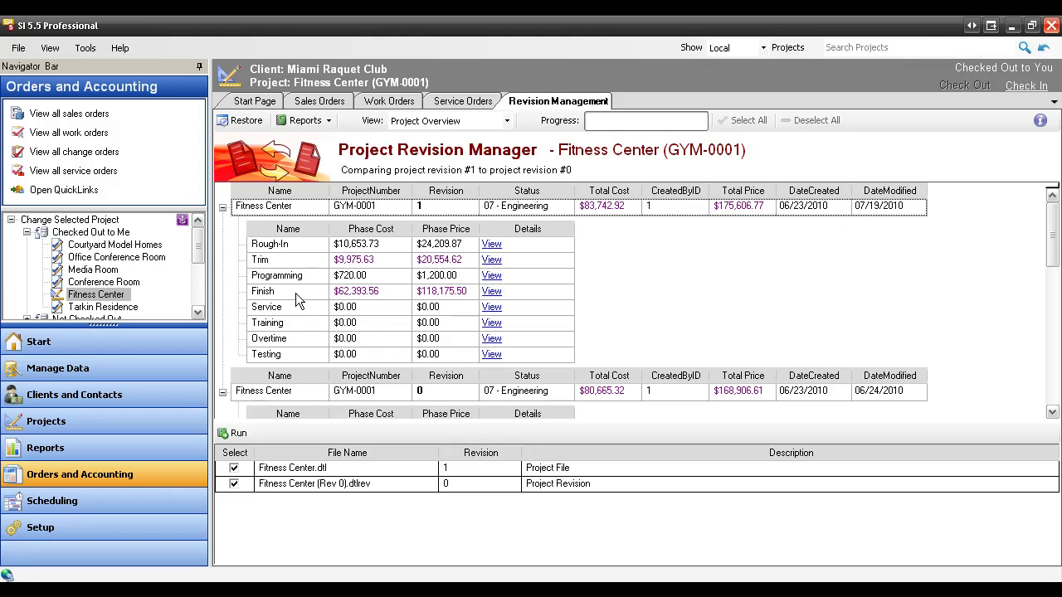
left_click(223, 207)
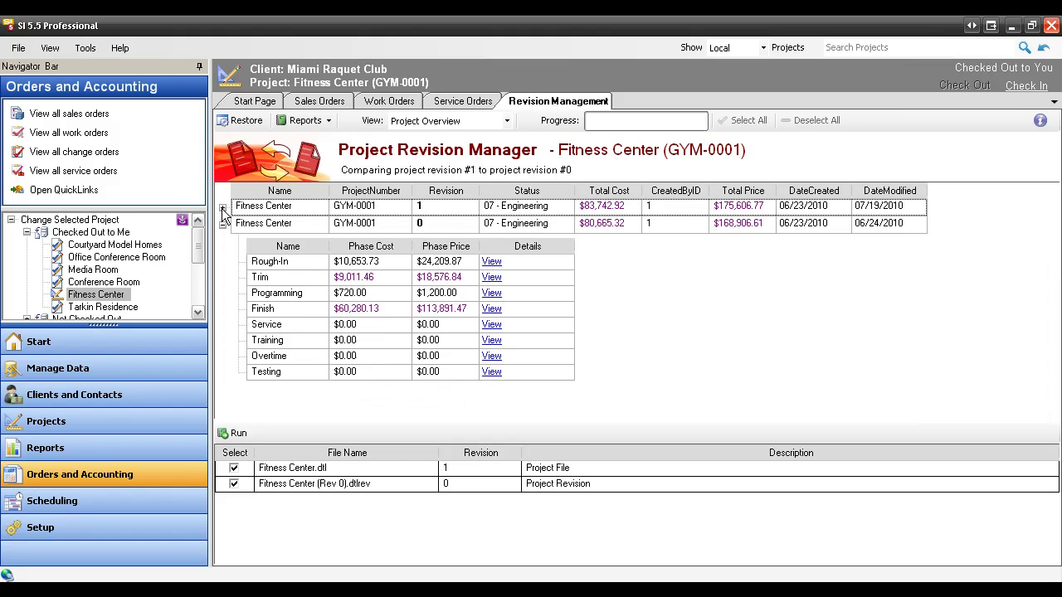
left_click(223, 225)
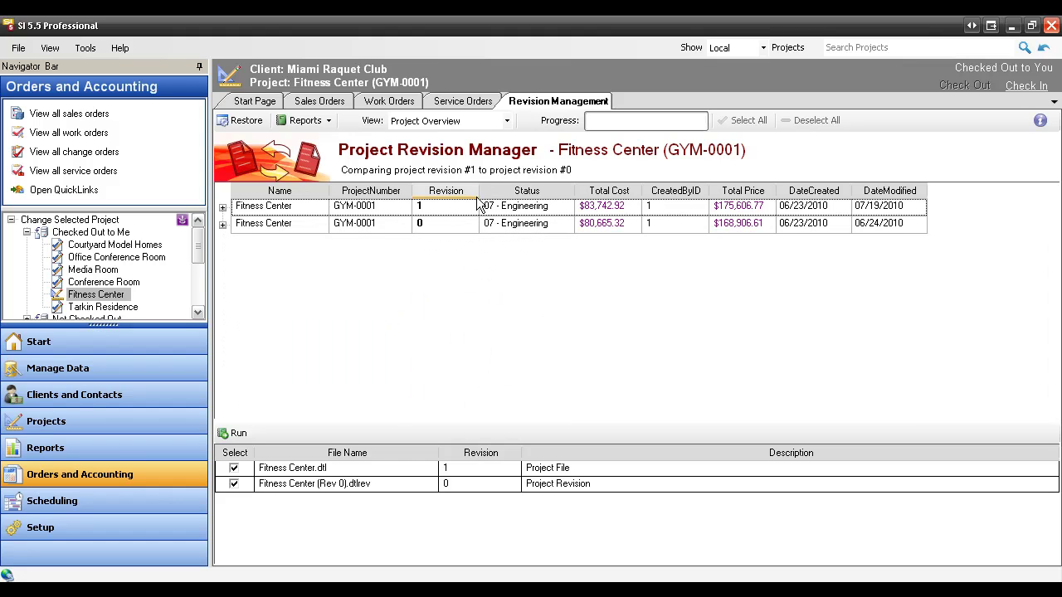
Step: Review the variance details of the Trim phase in revision 1 and close the detail window
left_click(222, 207)
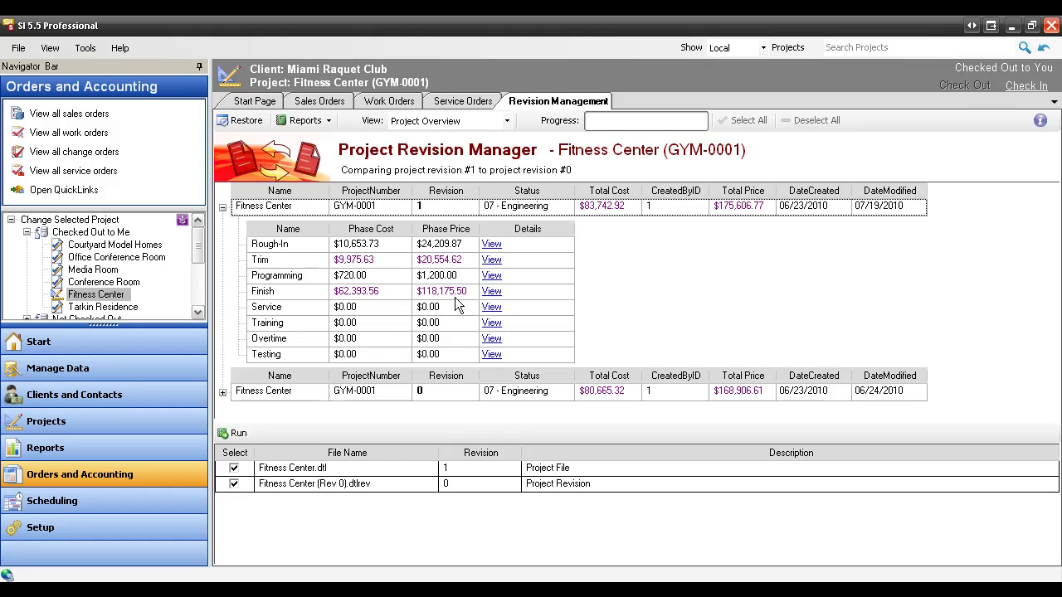
left_click(491, 260)
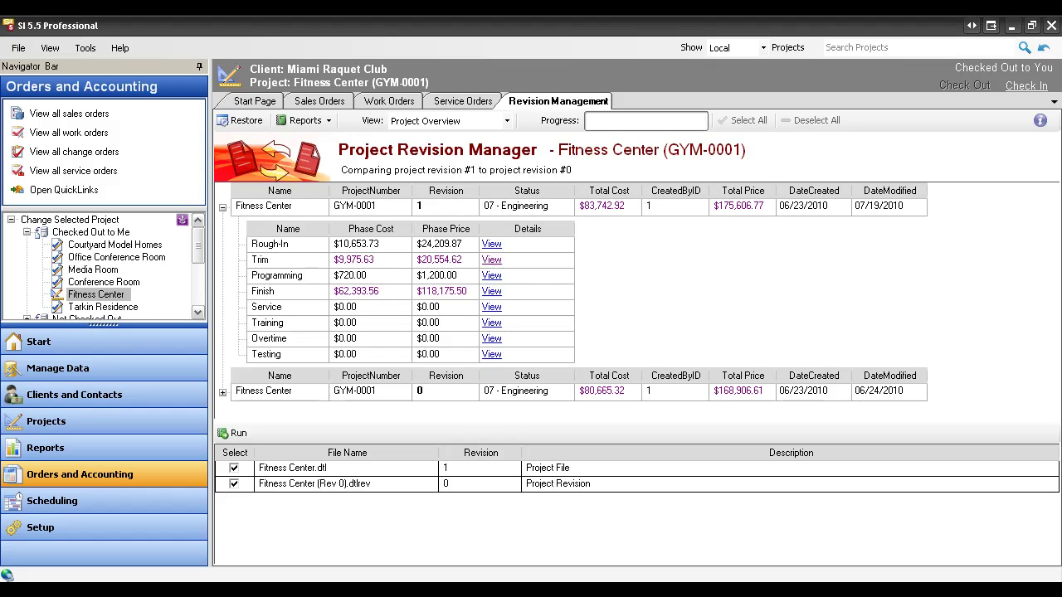
left_click_drag(294, 149, 393, 87)
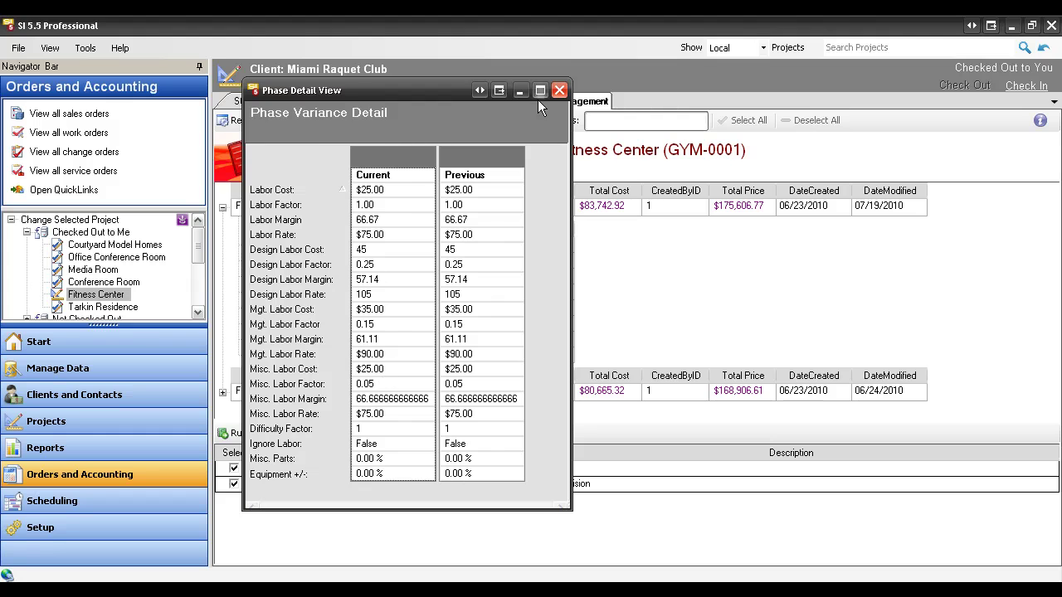
left_click(560, 89)
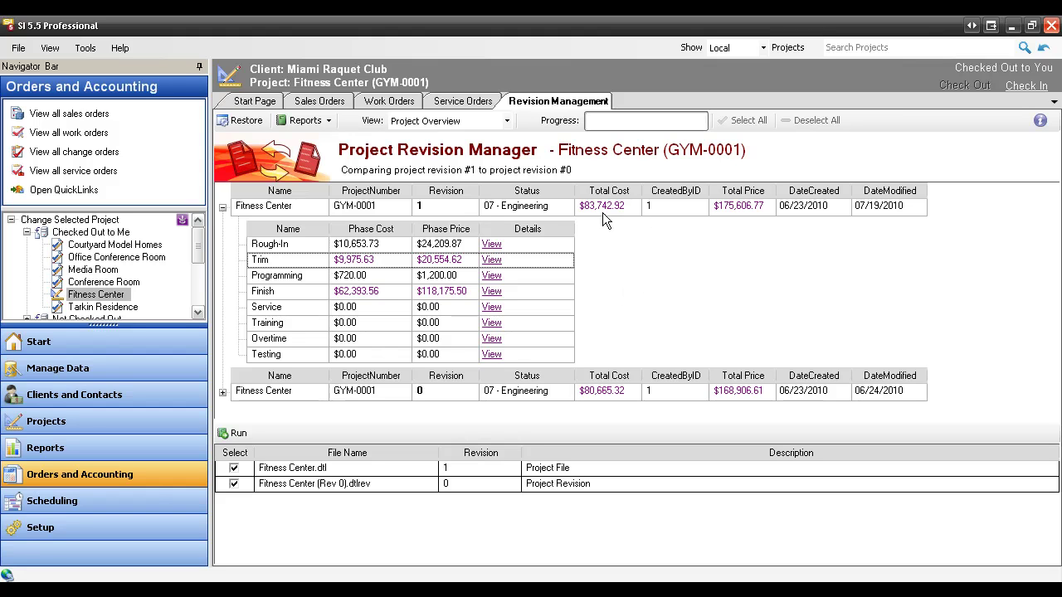
Step: Switch the comparison to the Equipment and Labor view and check the accessory listed under the DENON PRO TU-1500RDP
left_click(452, 122)
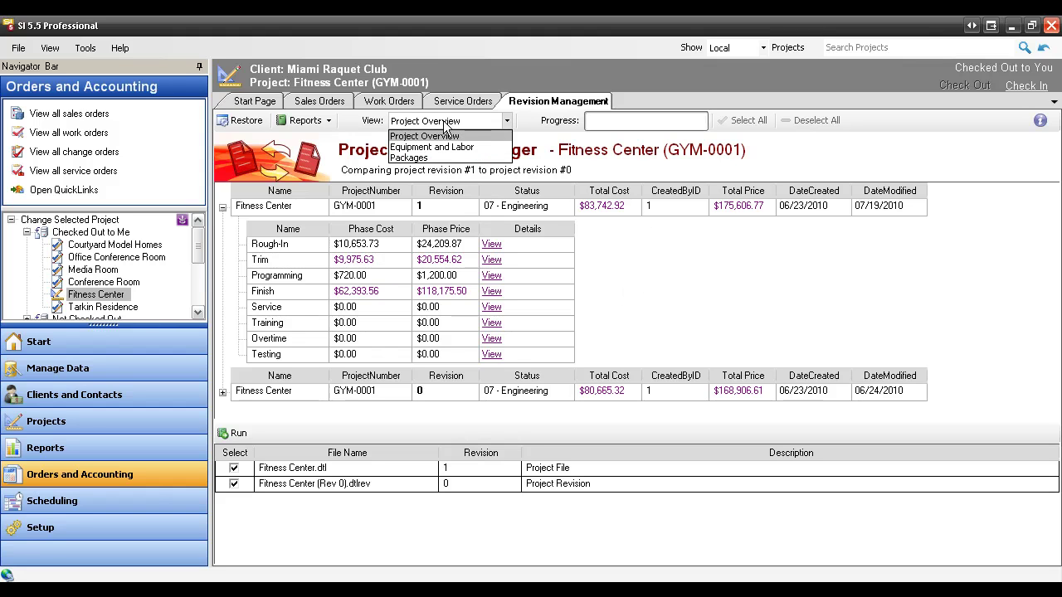
left_click(432, 148)
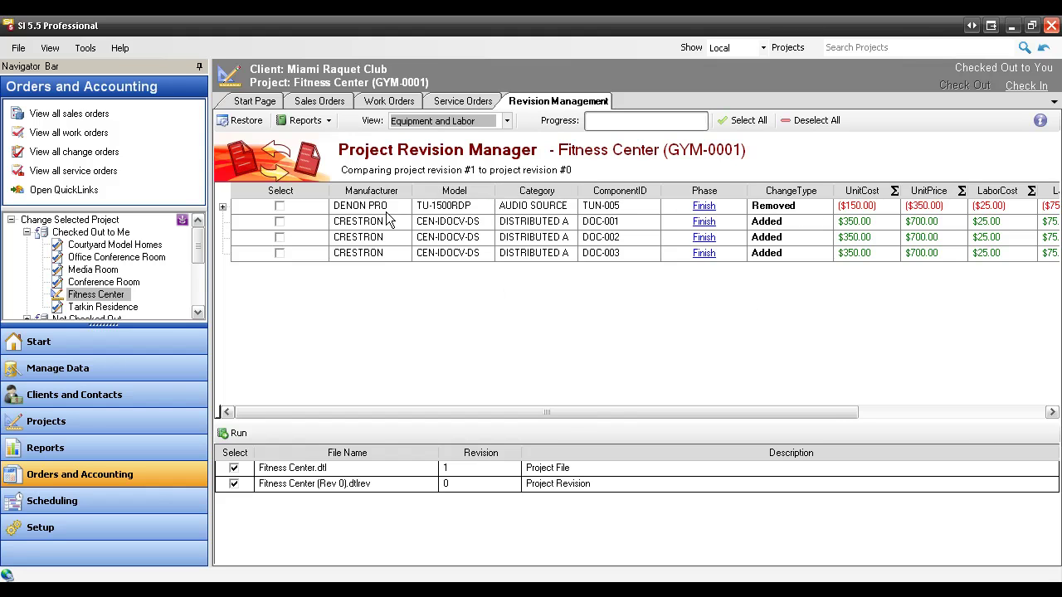
left_click(223, 206)
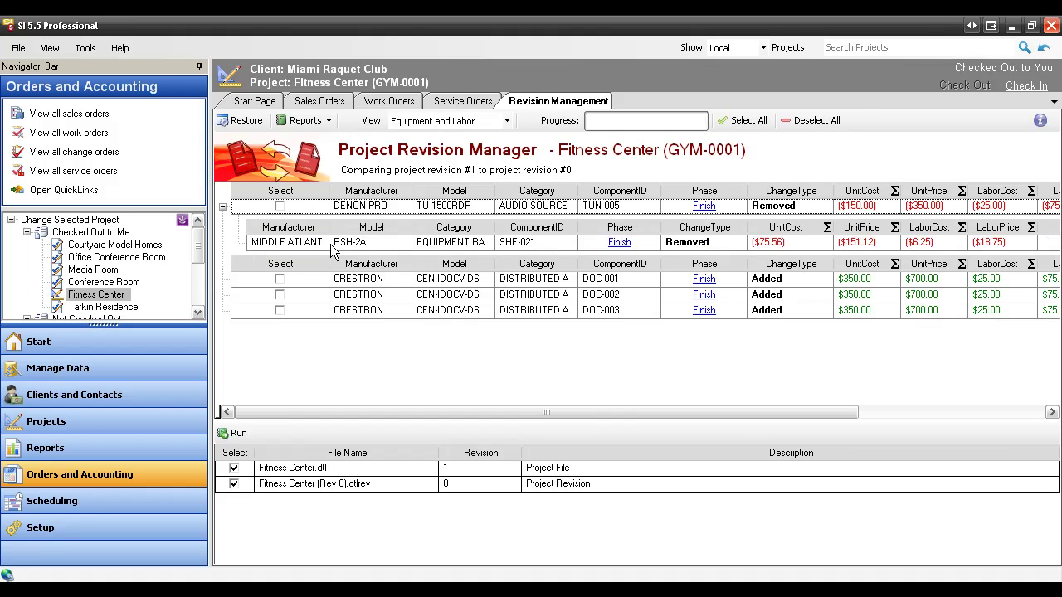
left_click(222, 205)
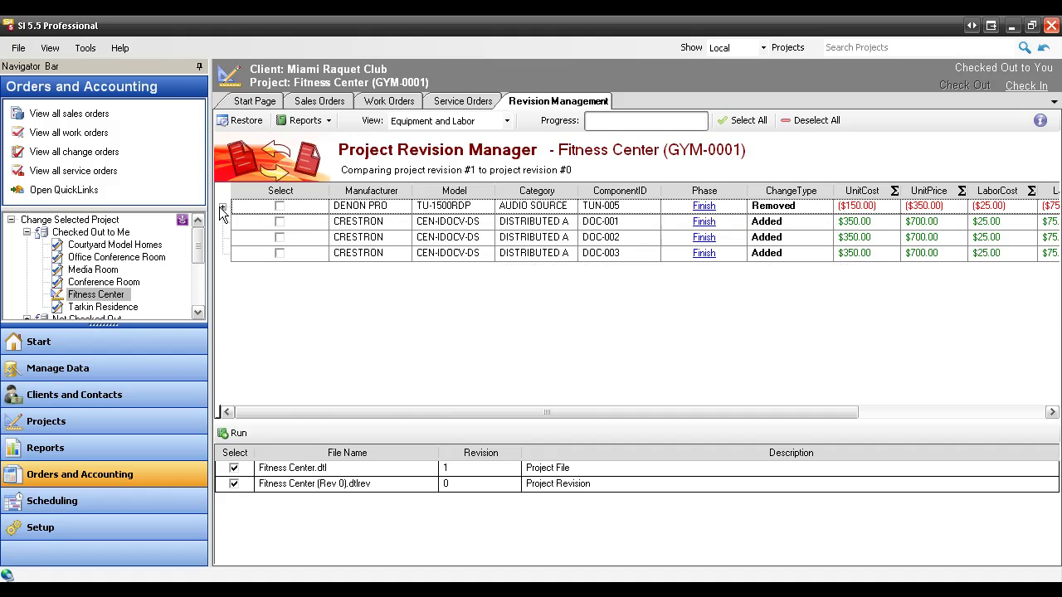
Step: Select the removed DENON PRO tuner and the three added CRESTRON CEN-IDOCV-DS items for the change order
left_click(282, 206)
left_click(281, 222)
left_click(281, 238)
left_click(280, 253)
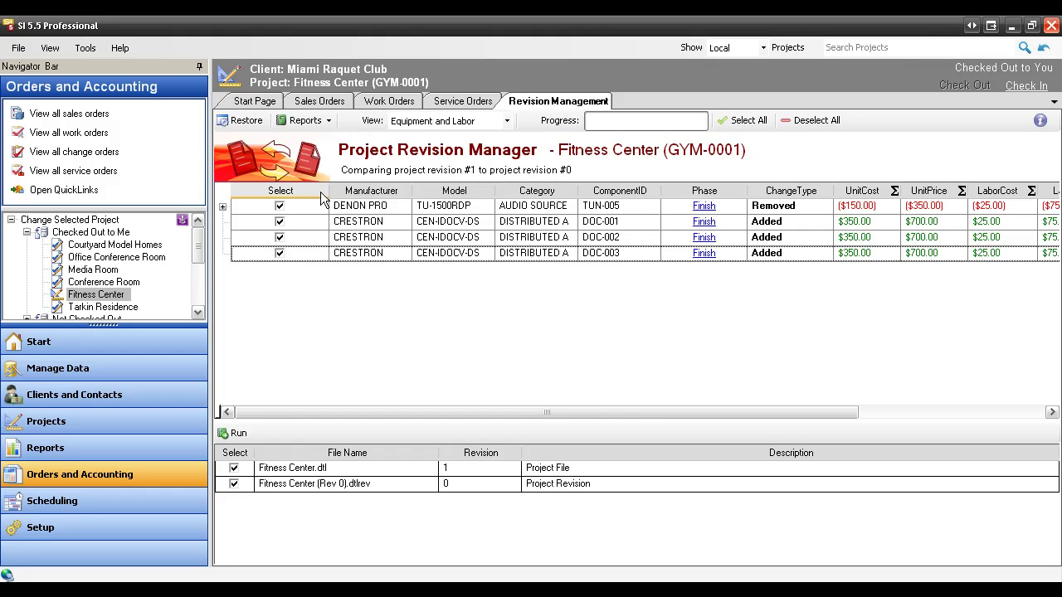
Step: Switch the comparison to the Packages view, check the Triad 5.1 Surround package's components and select that package
left_click(506, 122)
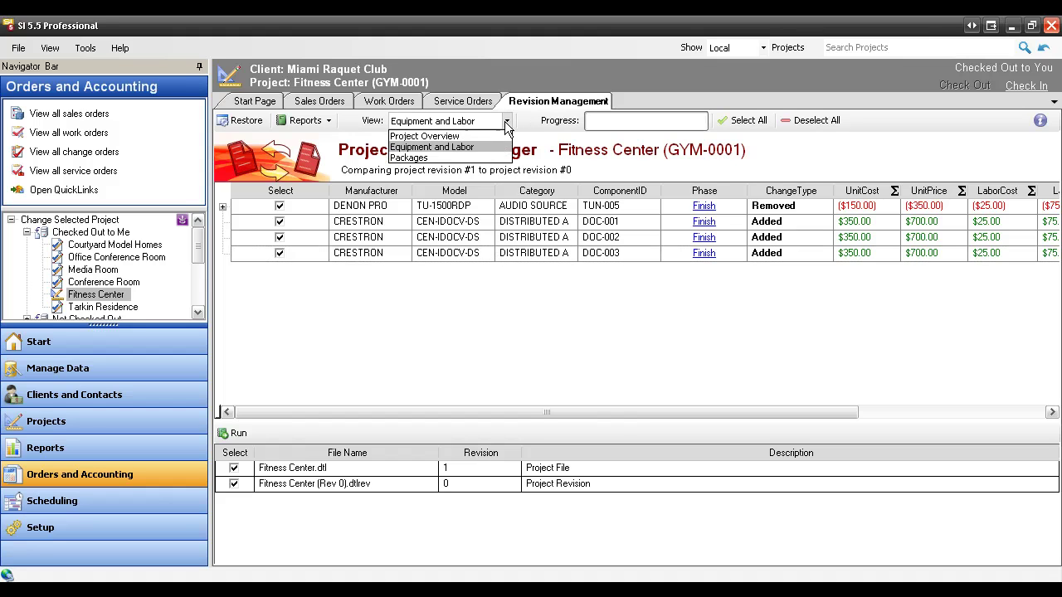
left_click(414, 158)
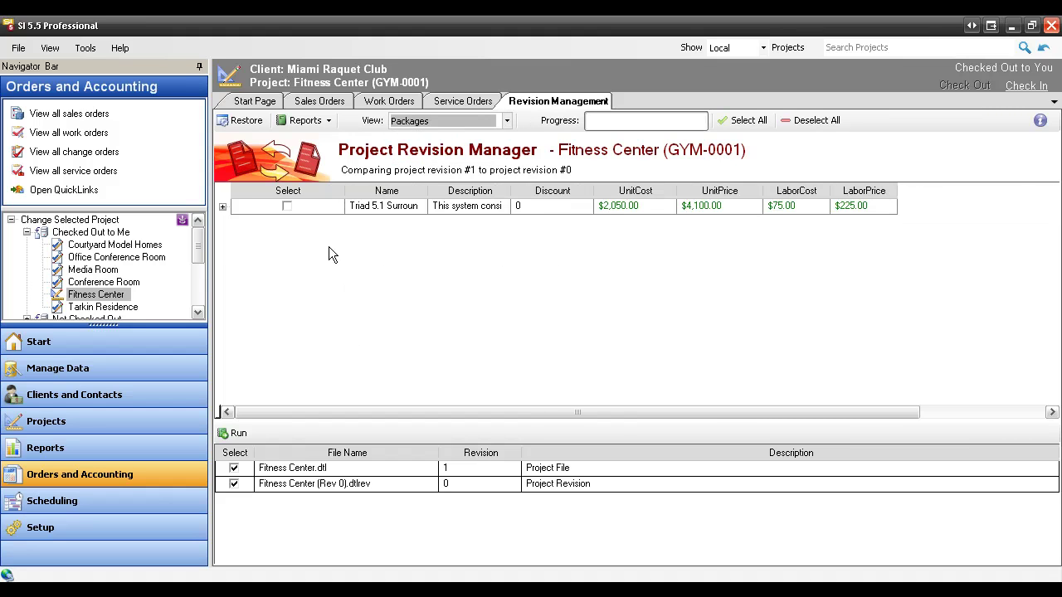
left_click(222, 206)
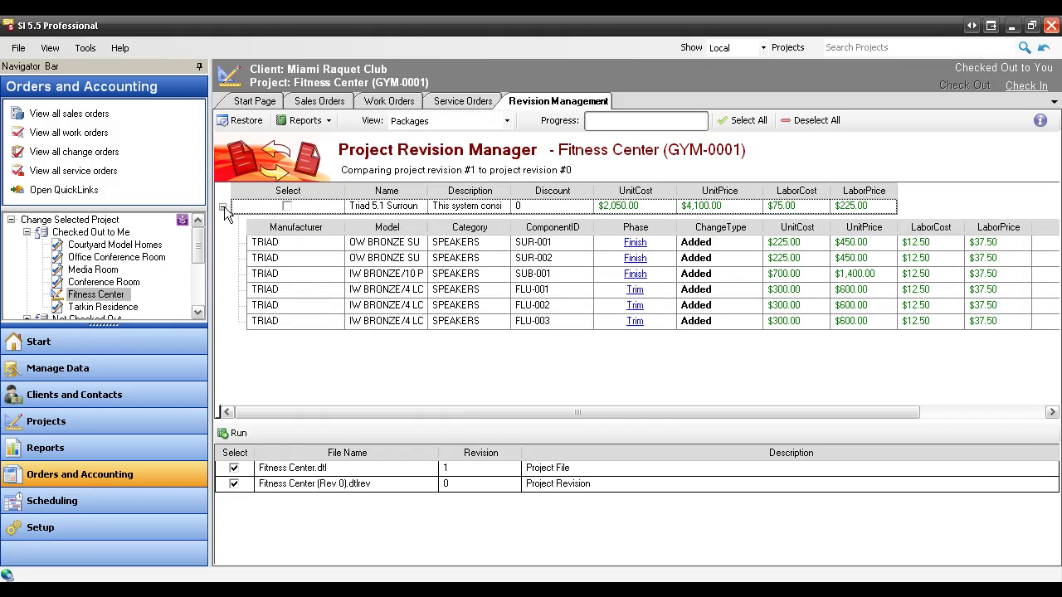
left_click(222, 206)
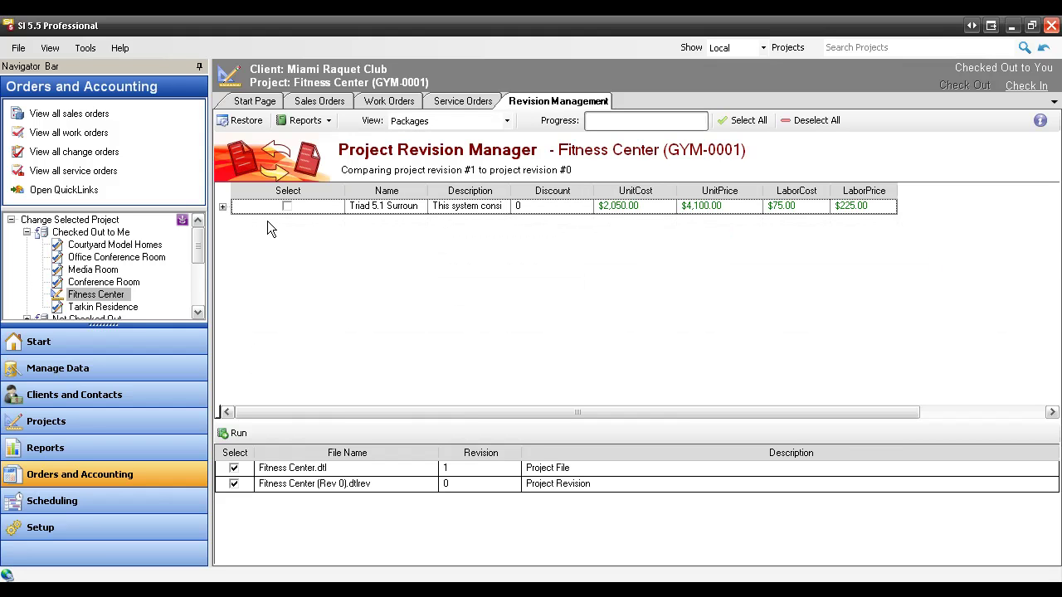
left_click(287, 206)
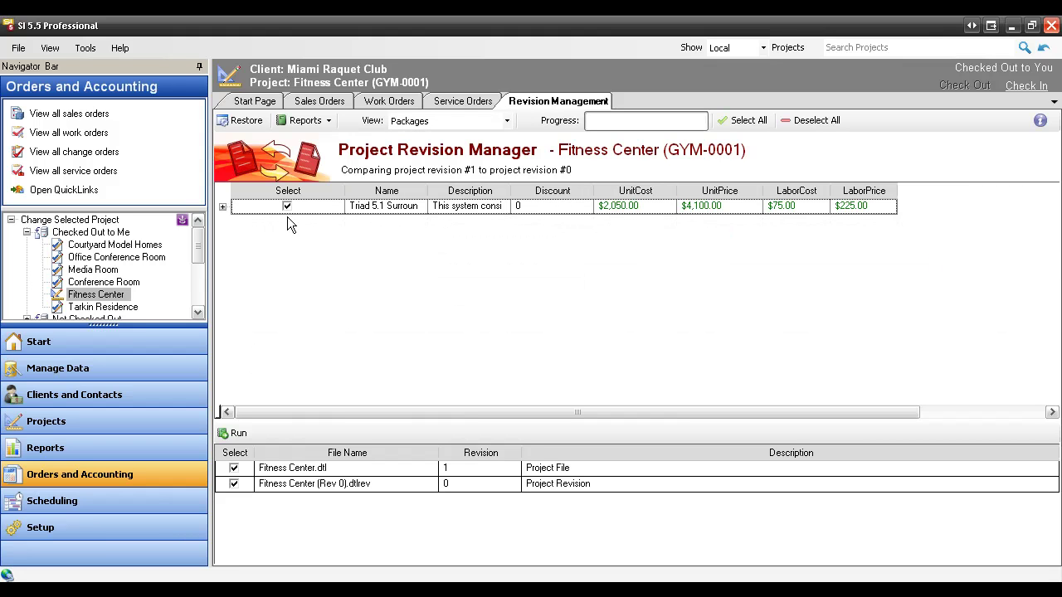
Step: Create a Change Order report By Location from the selected equipment and package
left_click(304, 121)
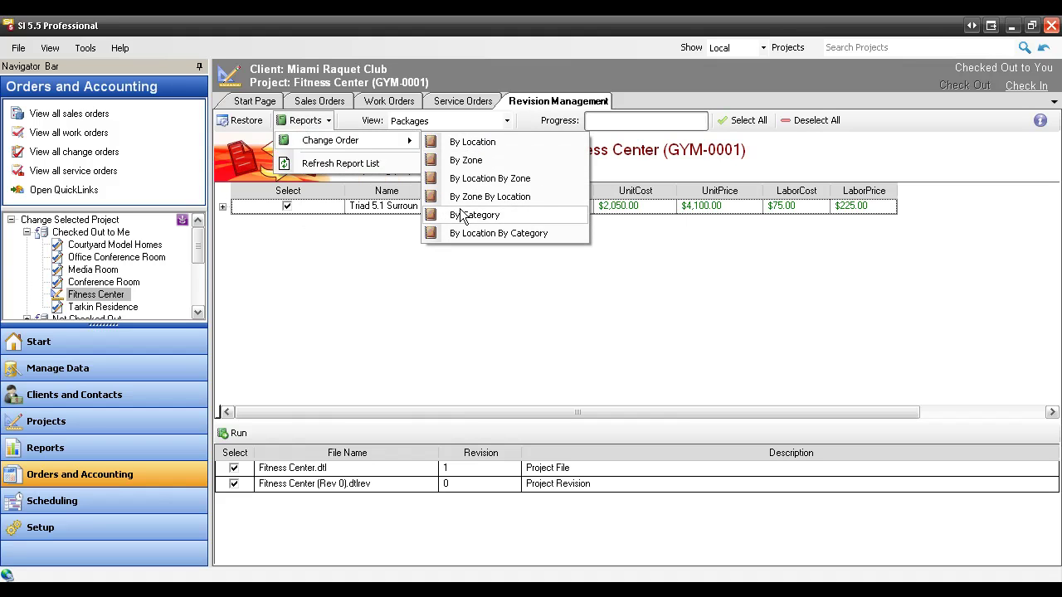
left_click(488, 143)
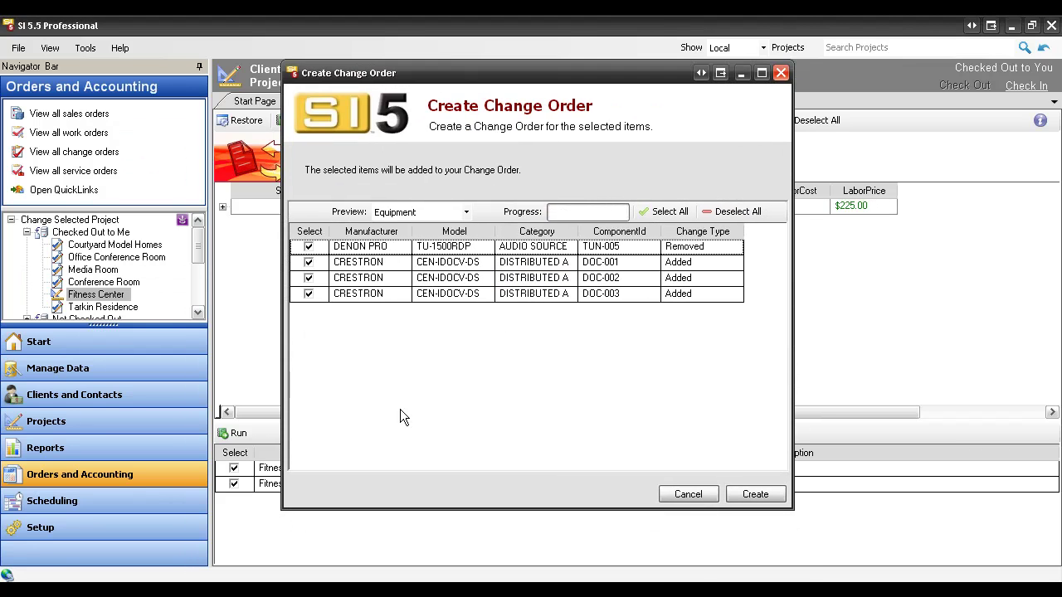
left_click(466, 213)
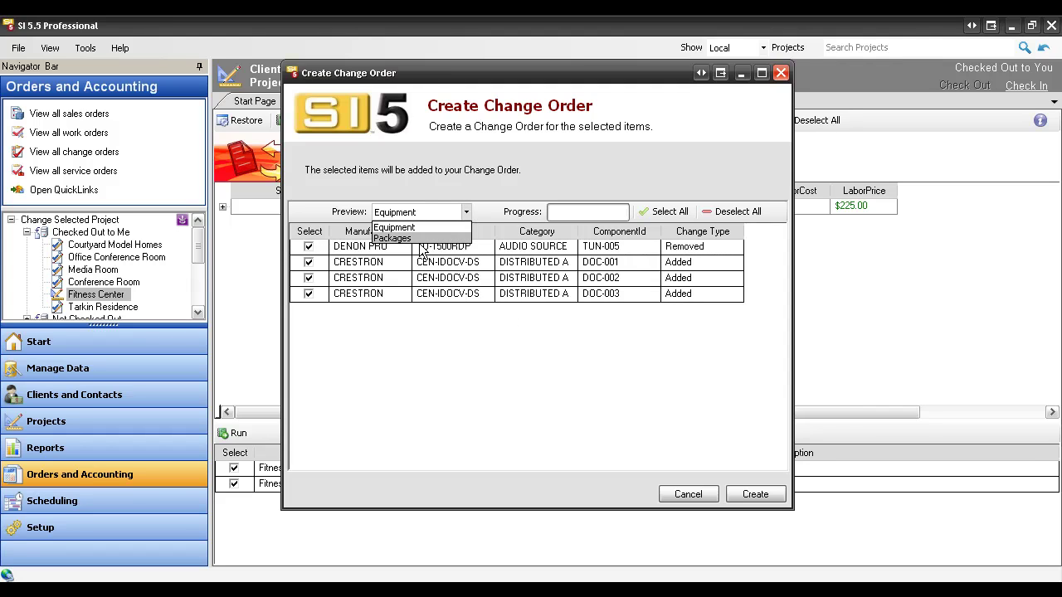
left_click(330, 217)
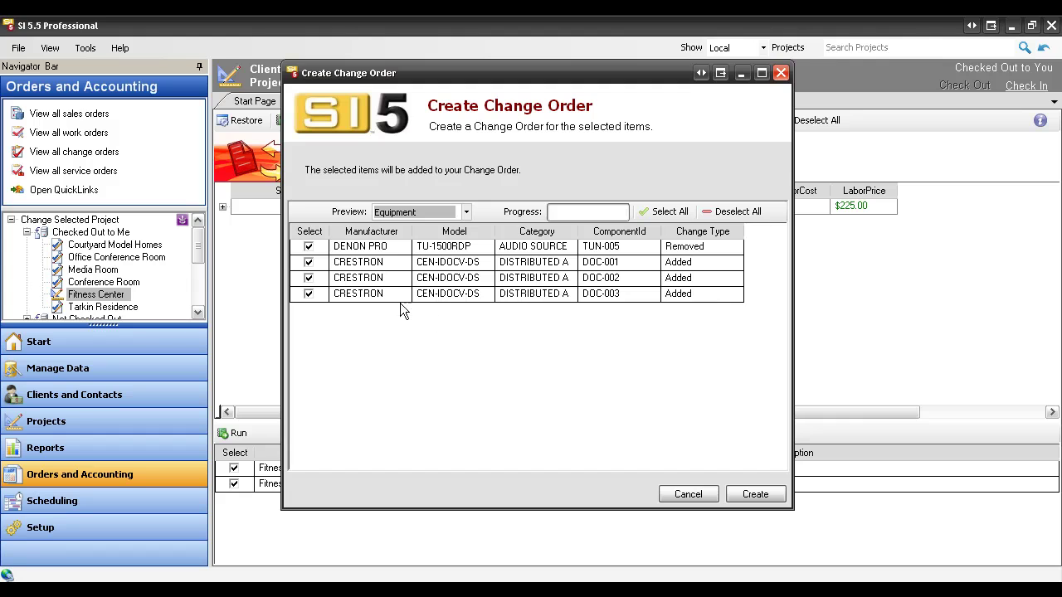
left_click(746, 495)
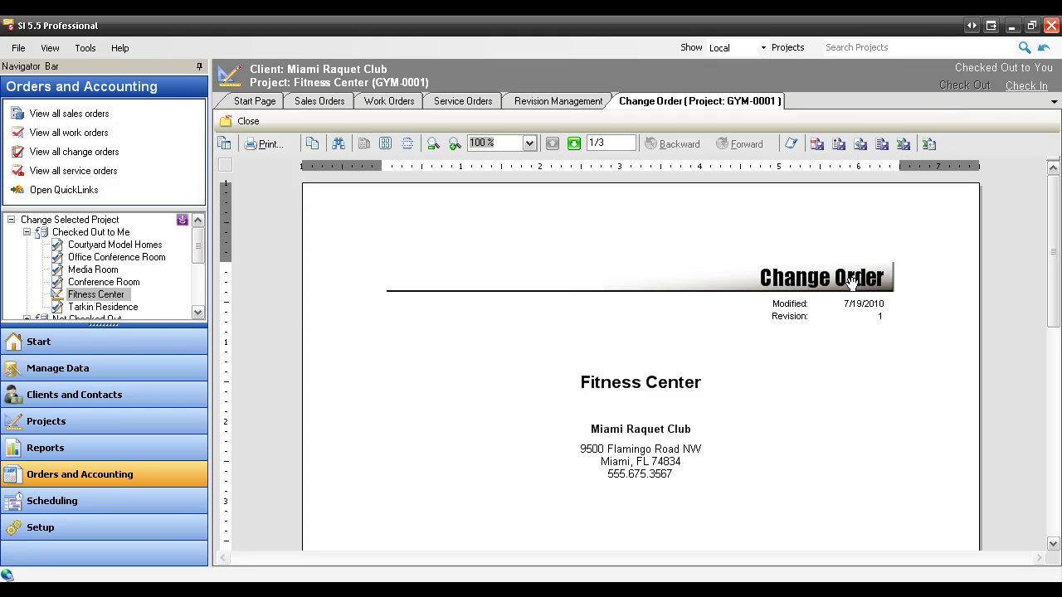
Step: Review the change order report's itemized prices by location and its project summary on the last page
left_click(574, 144)
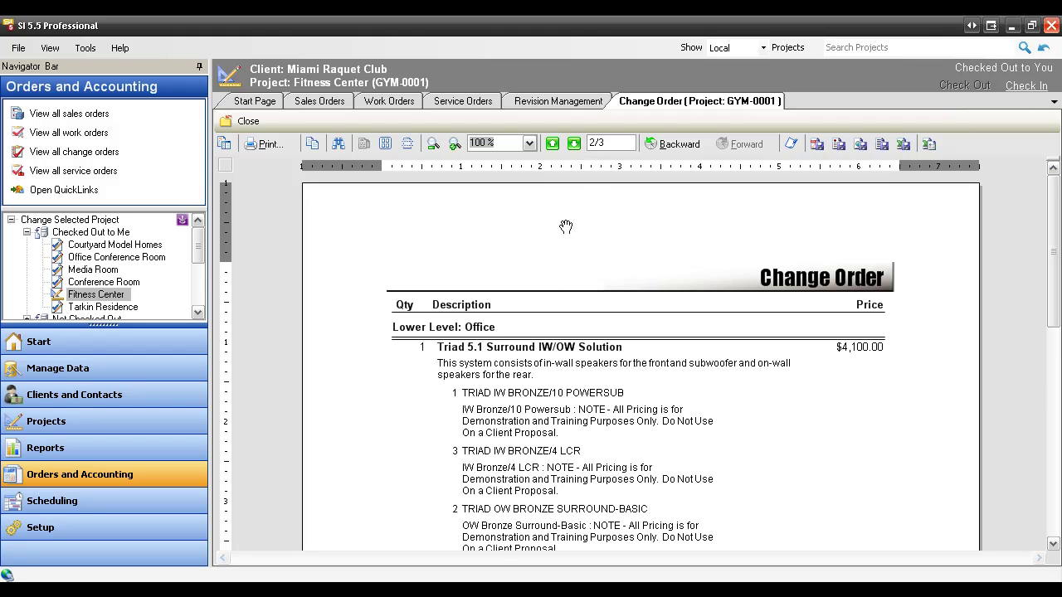
scroll(506, 272, "down", 1)
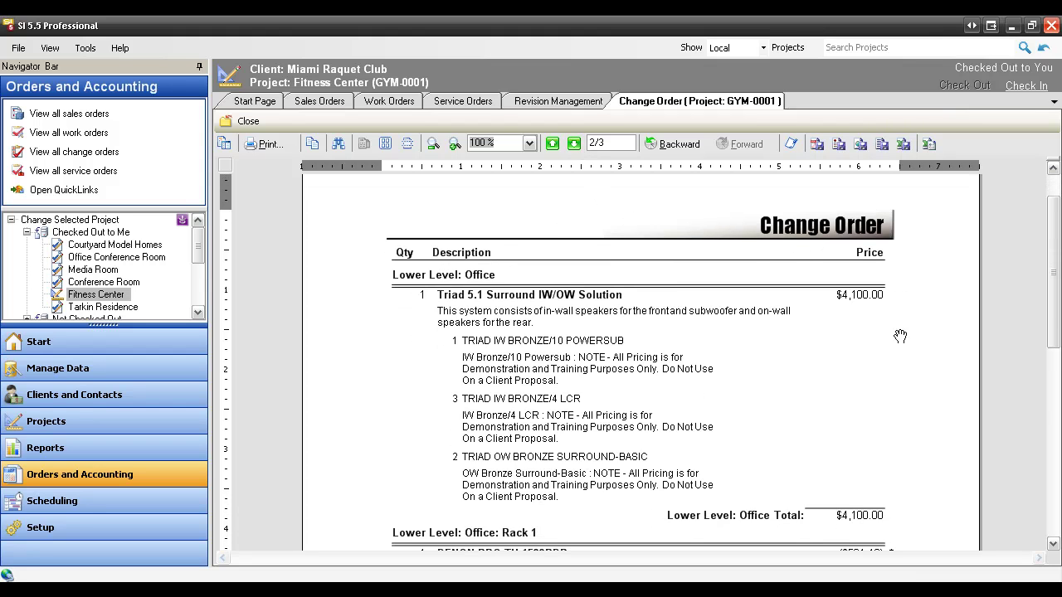
scroll(512, 365, "down", 2)
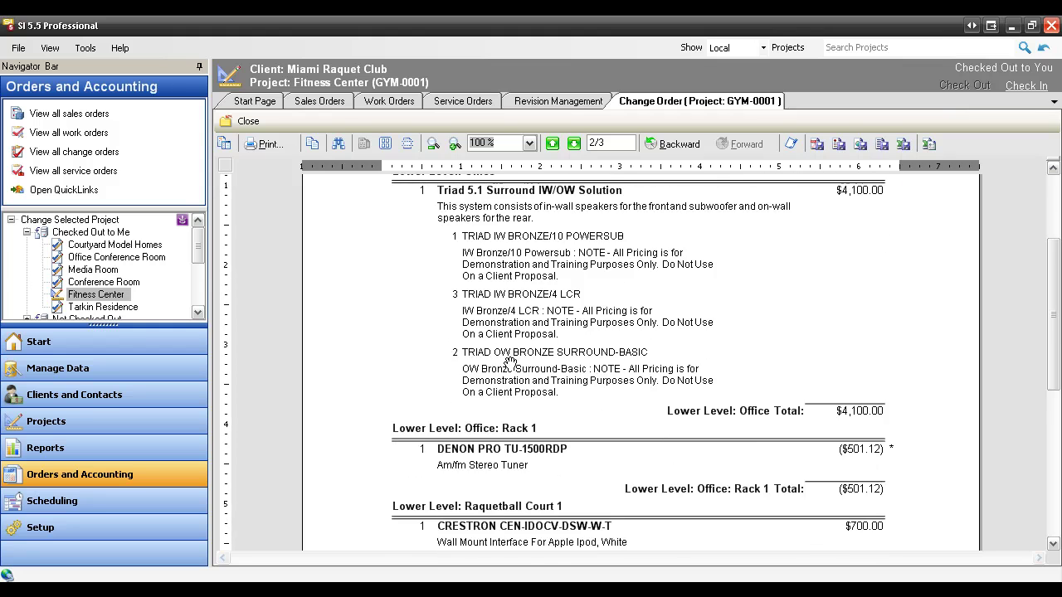
scroll(510, 364, "down", 1)
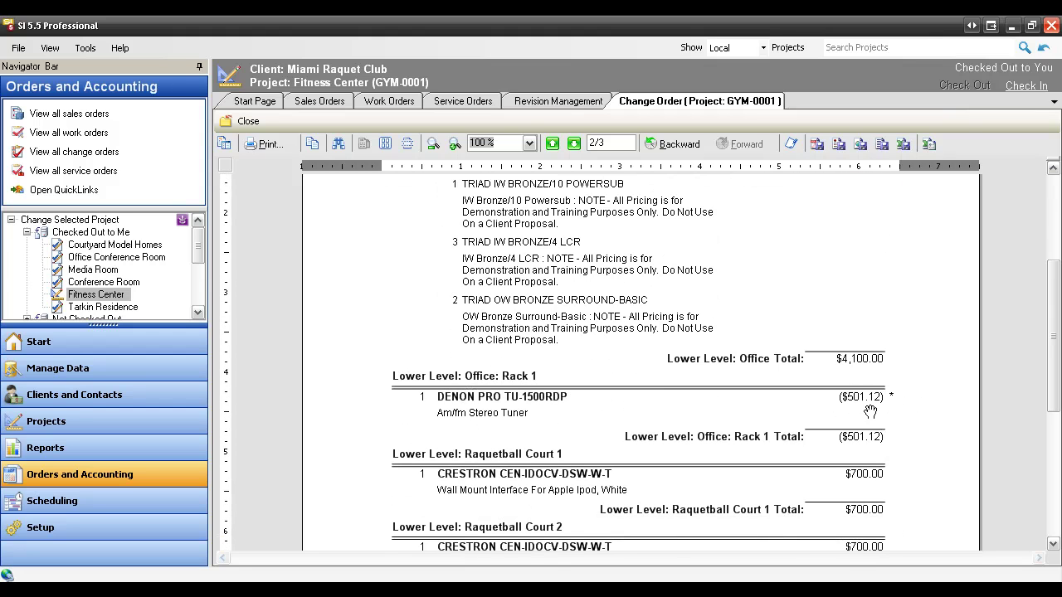
scroll(802, 402, "down", 2)
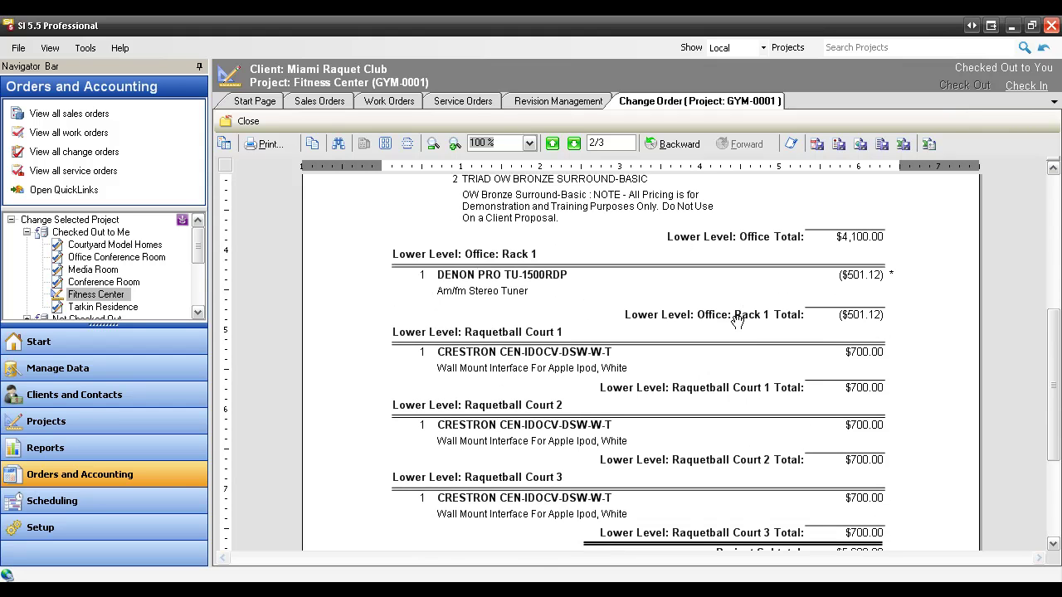
scroll(513, 406, "down", 1)
scroll(674, 397, "up", 1)
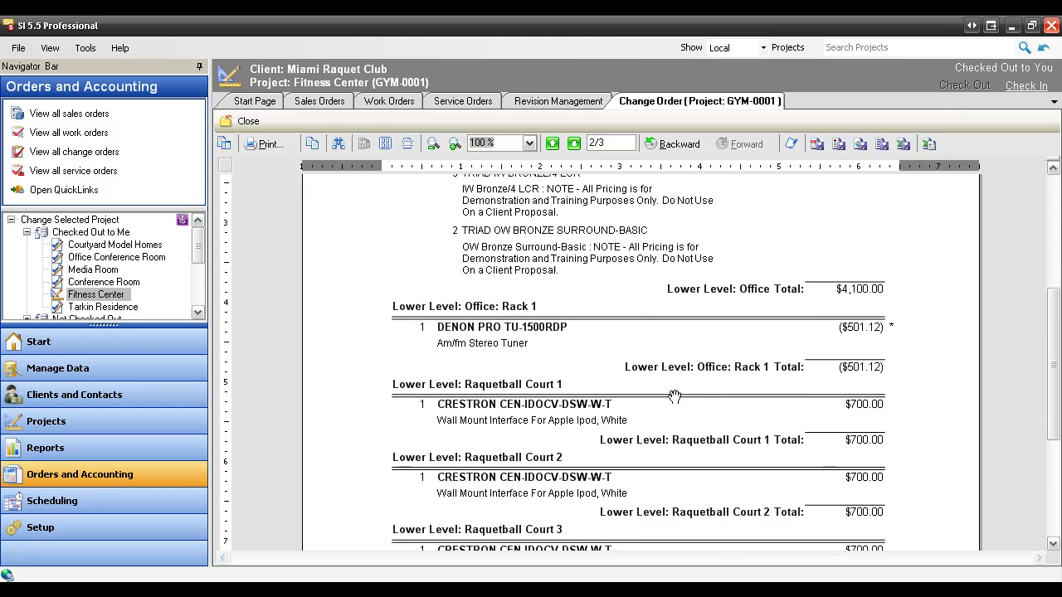
scroll(674, 398, "up", 3)
left_click(574, 144)
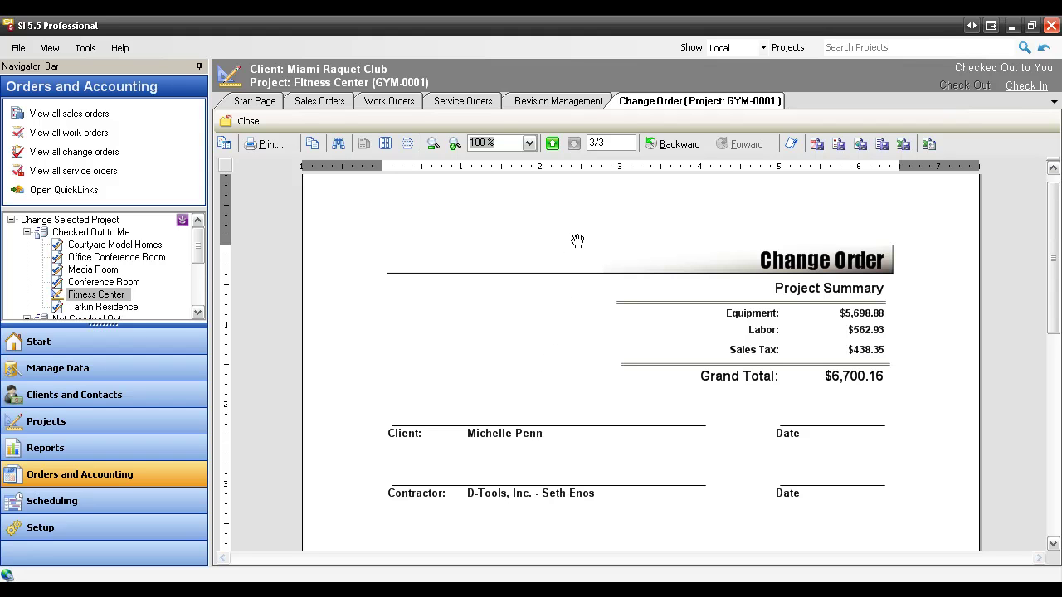
Step: Return to the change order report's second page and review the Triad 5.1 Surround package listed under Lower Level: Office
left_click(531, 101)
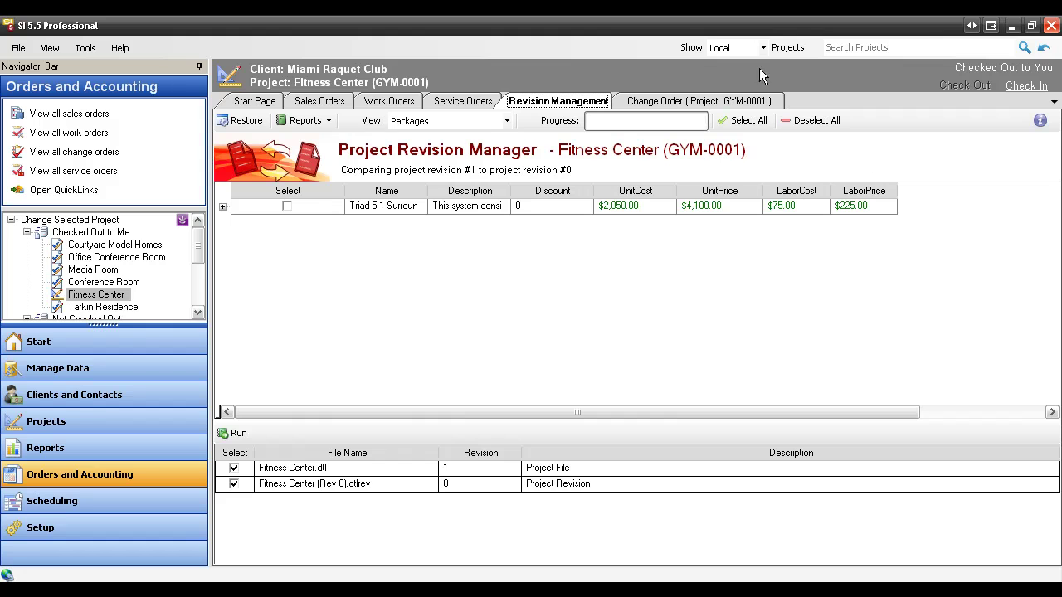
left_click(675, 102)
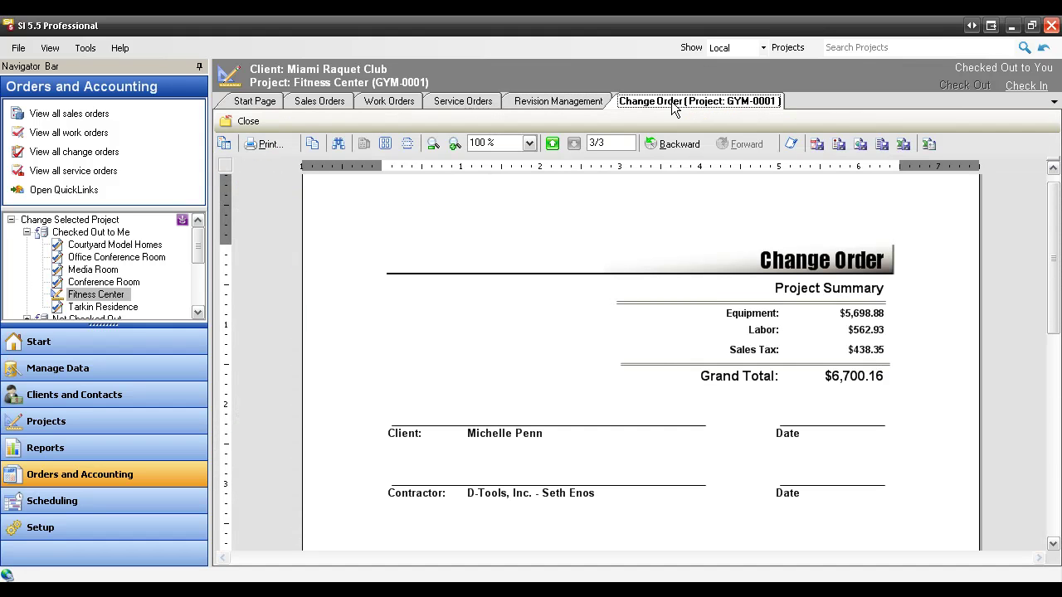
left_click(554, 144)
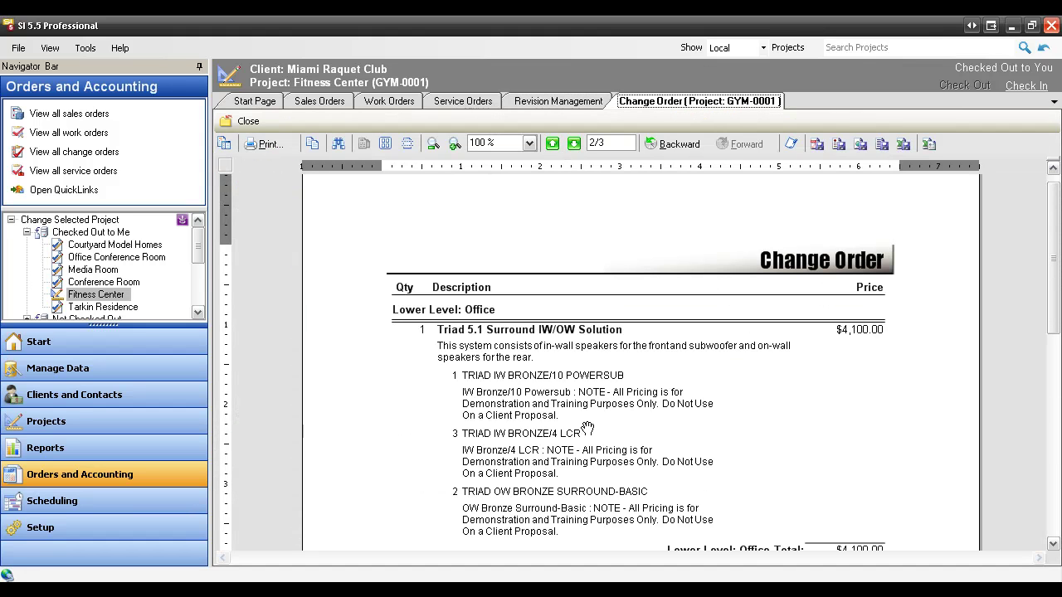
scroll(564, 402, "down", 1)
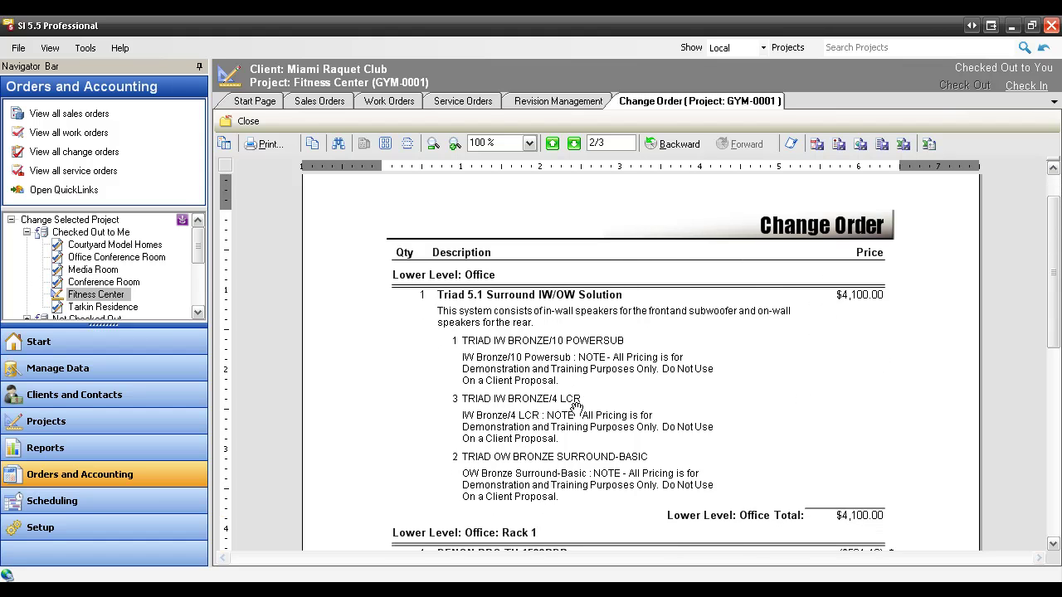
scroll(567, 352, "up", 2)
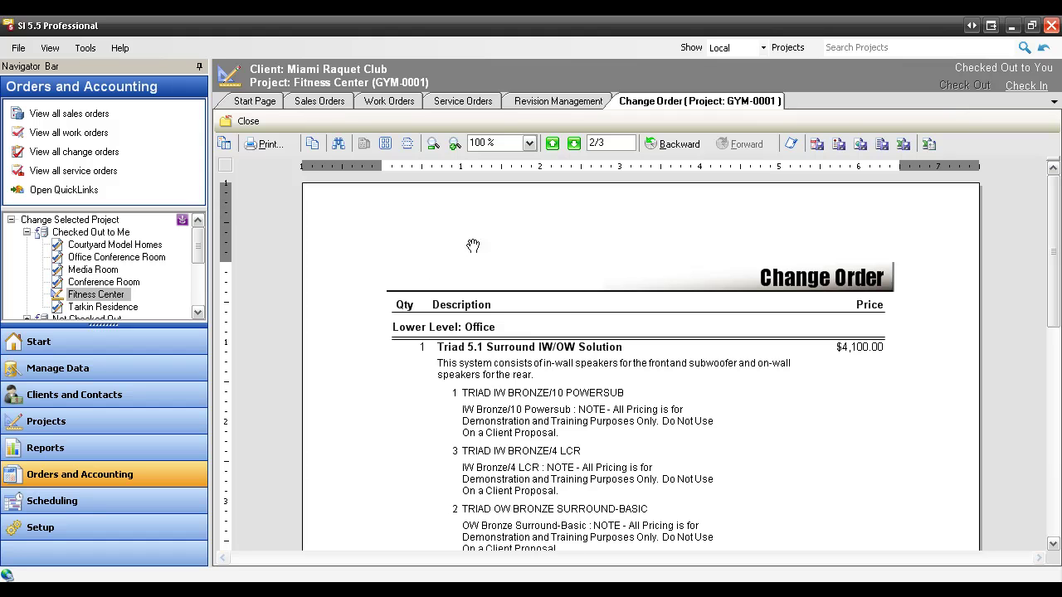
Step: Select the Triad 5.1 Surround package in the revision comparison, start restoring project changes and preview the affected Packages
left_click(551, 103)
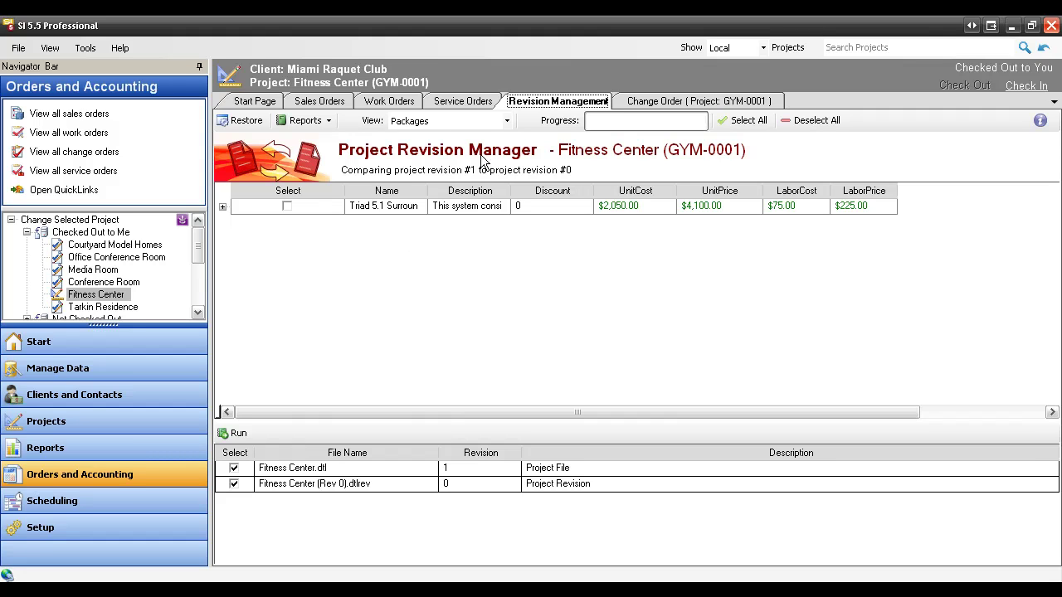
left_click(285, 207)
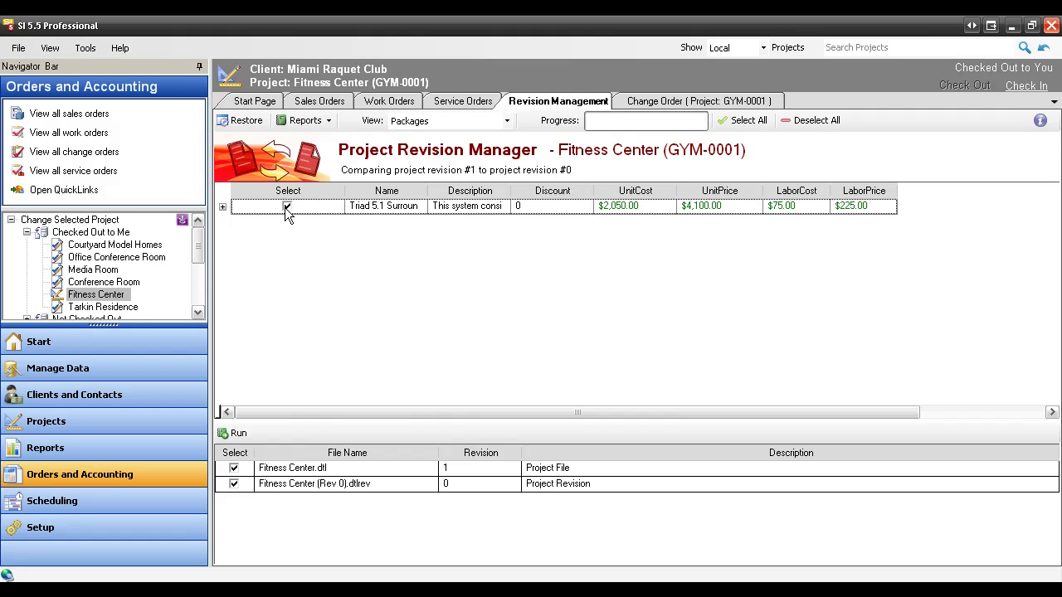
left_click(245, 121)
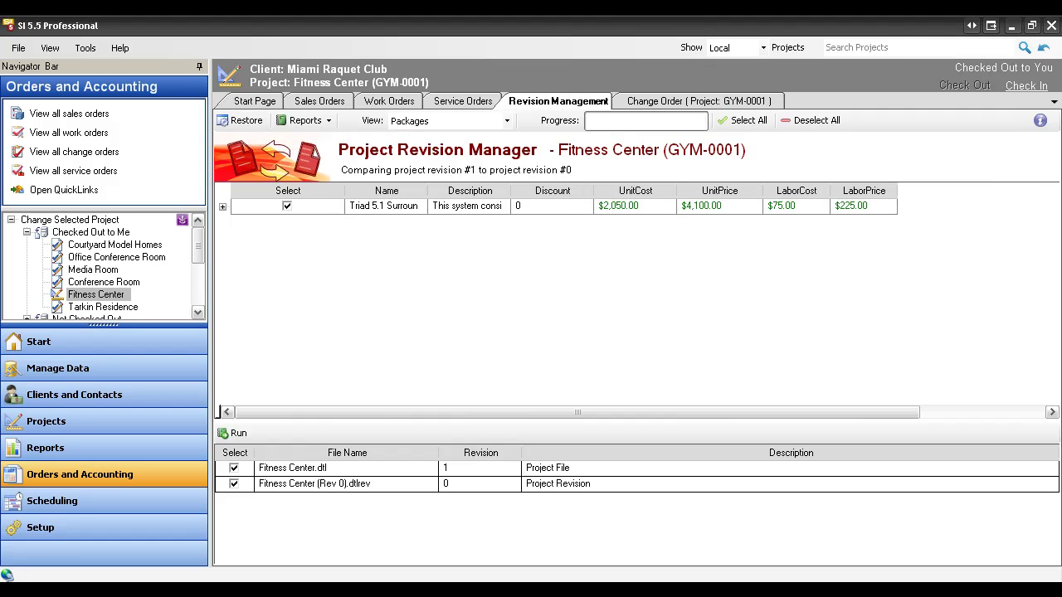
left_click_drag(312, 51, 495, 25)
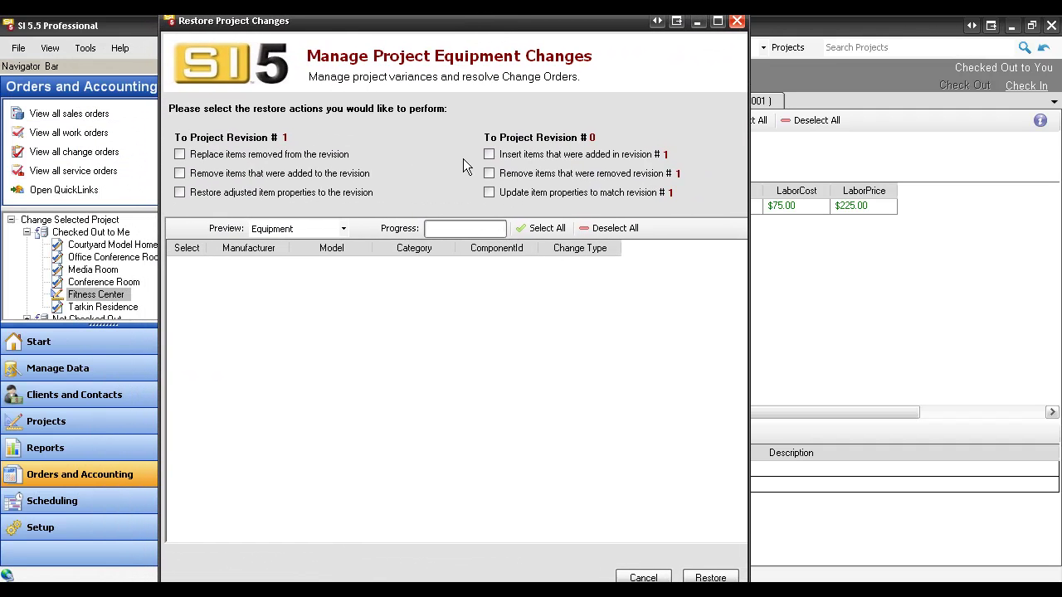
left_click(302, 228)
left_click(282, 240)
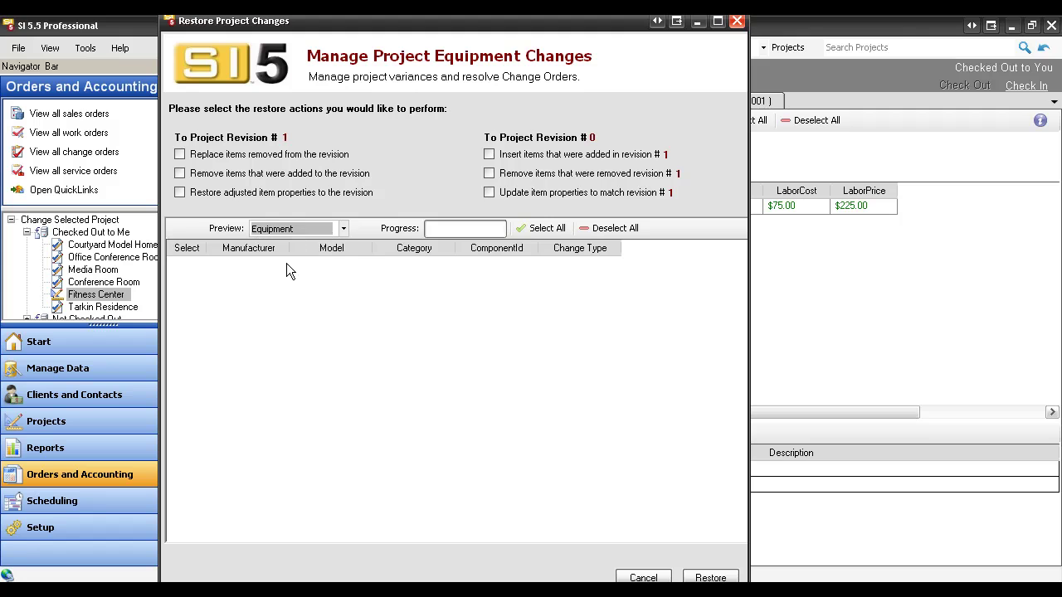
left_click(288, 228)
left_click(288, 255)
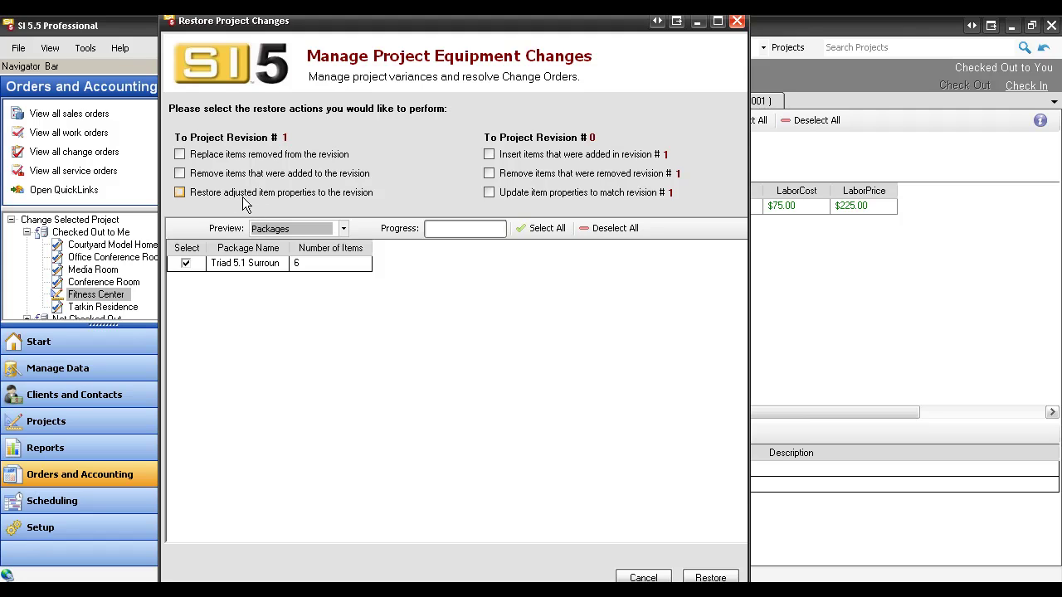
Step: Restore project revision #1 by removing items that were added to the revision, applied to the Triad package, and confirm the changes
left_click(180, 173)
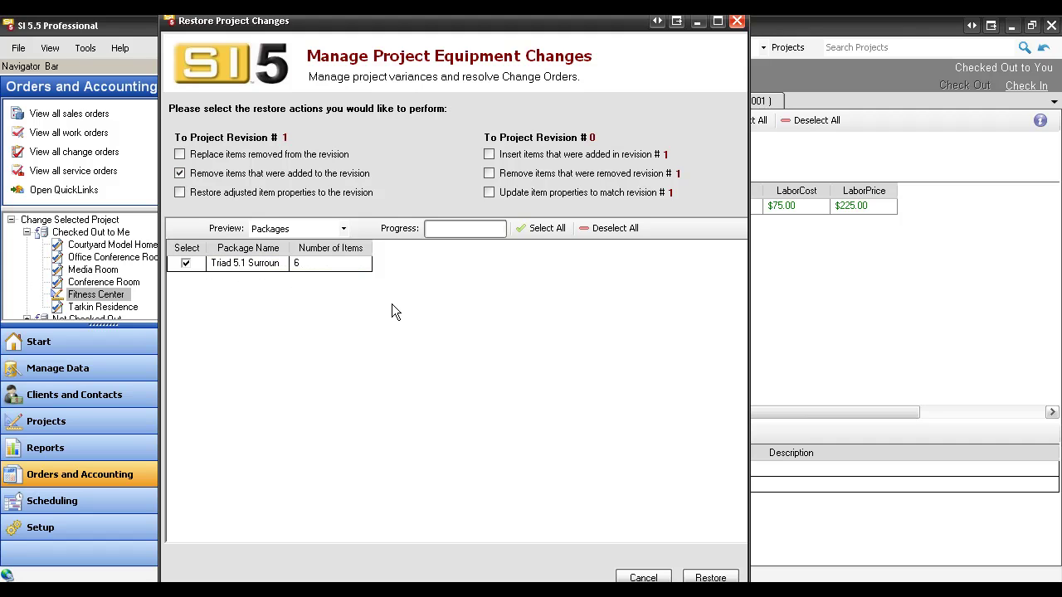
left_click(706, 577)
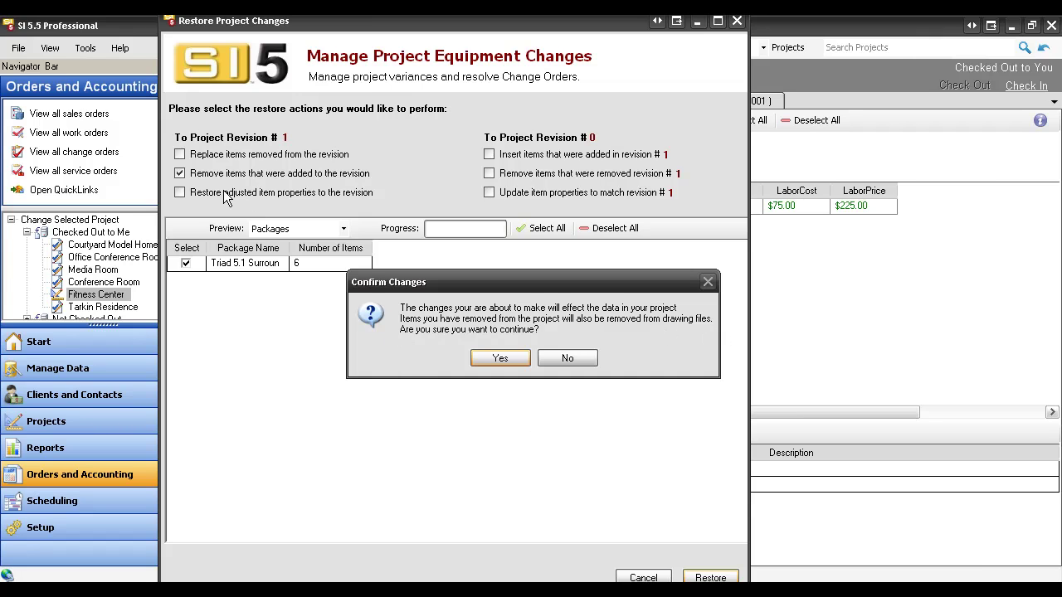
left_click(500, 359)
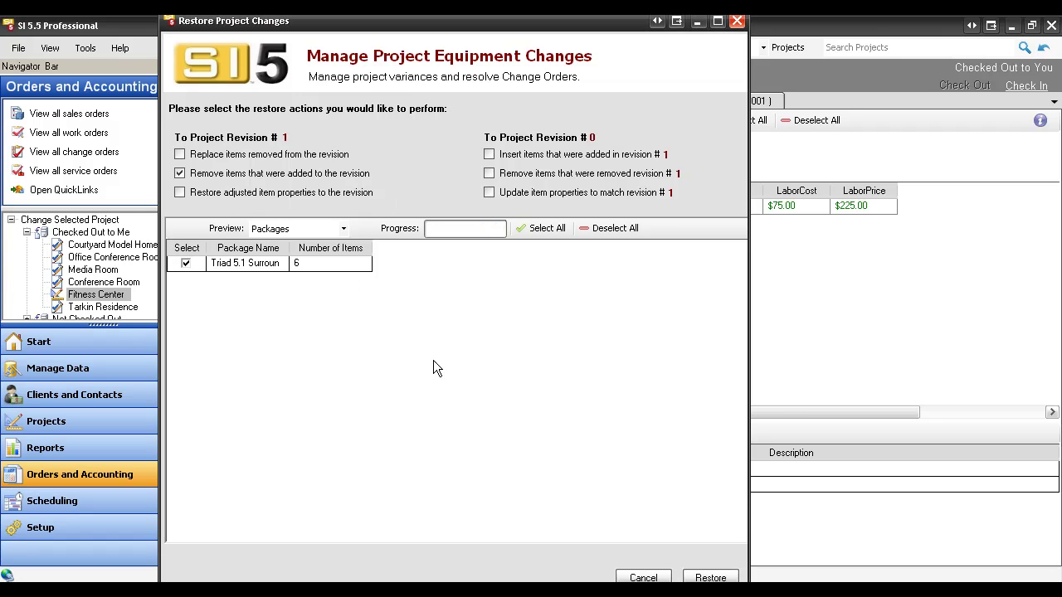